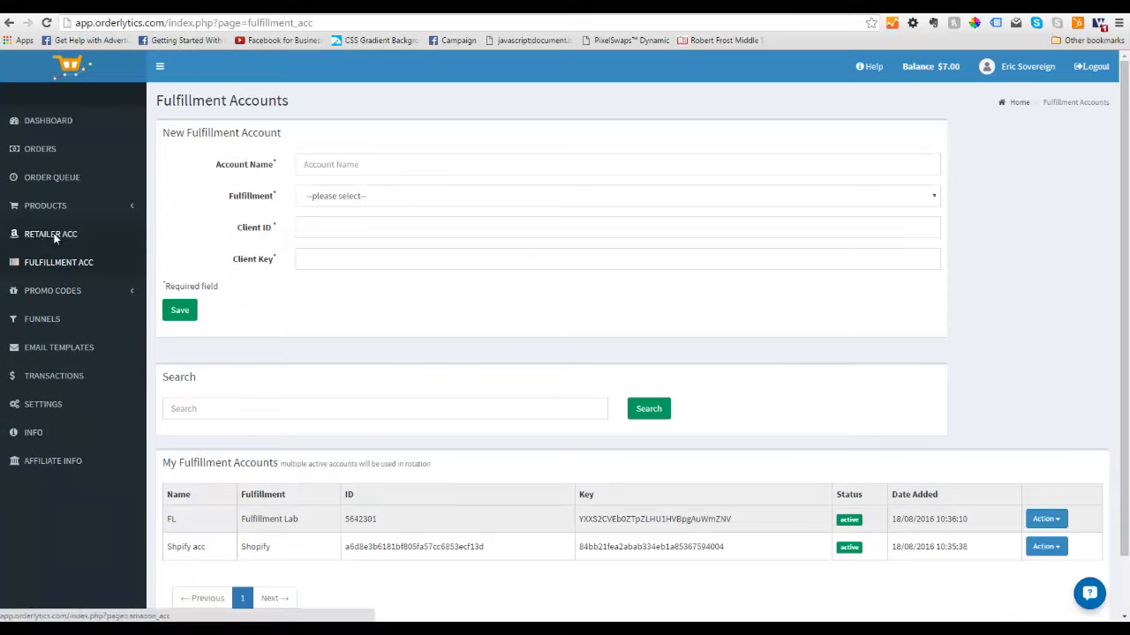
# Step: Open the retailer accounts page and view the fields of the new account form, closing the form when done
pyautogui.click(54, 237)
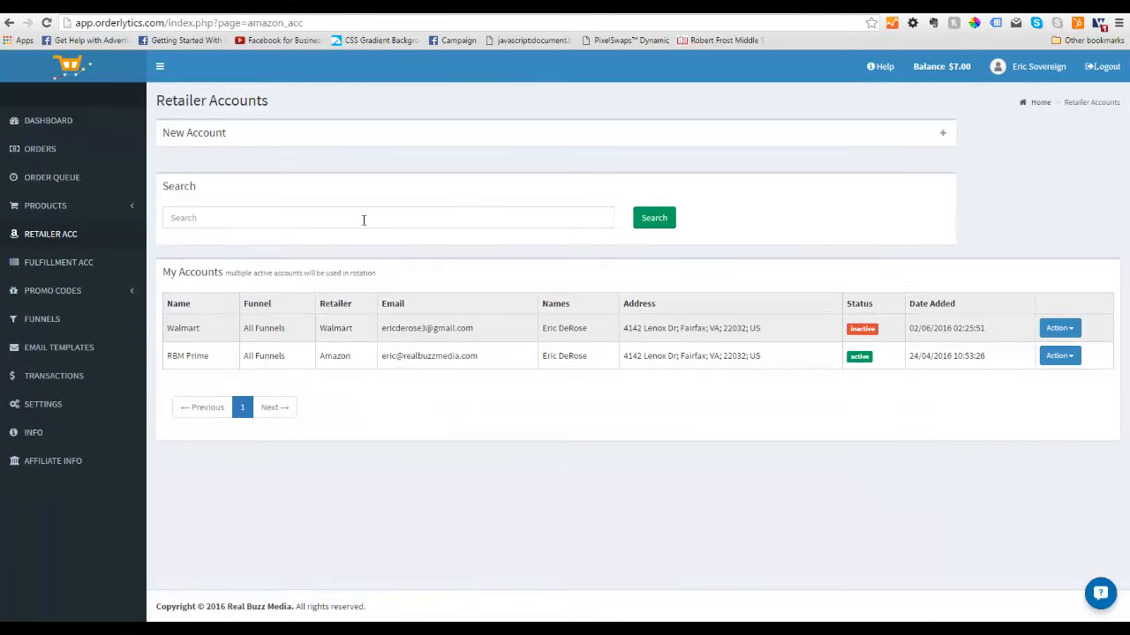
pyautogui.click(943, 136)
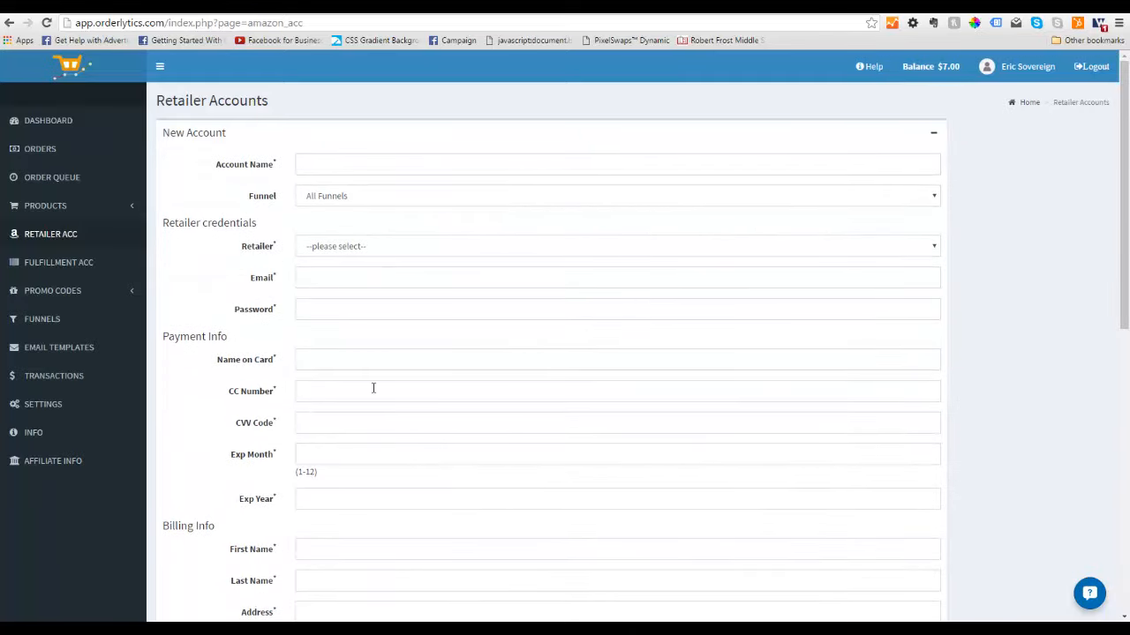
pyautogui.click(933, 139)
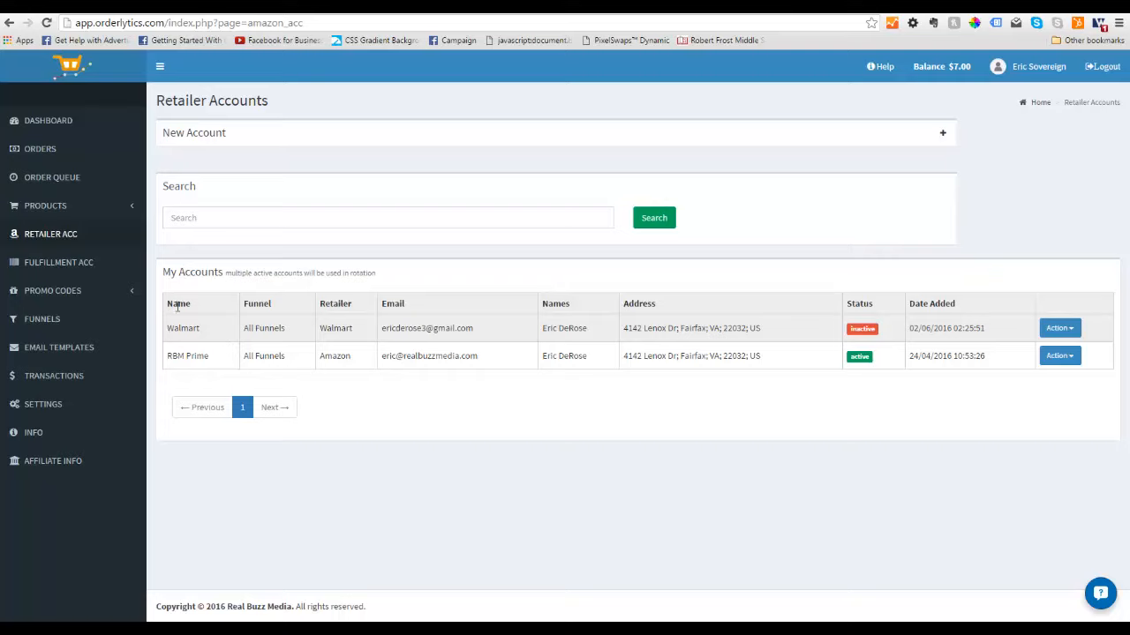
# Step: Choose Shopify in the new fulfillment account form and review the fulfillment status options, keeping the fulfilled option
pyautogui.click(32, 268)
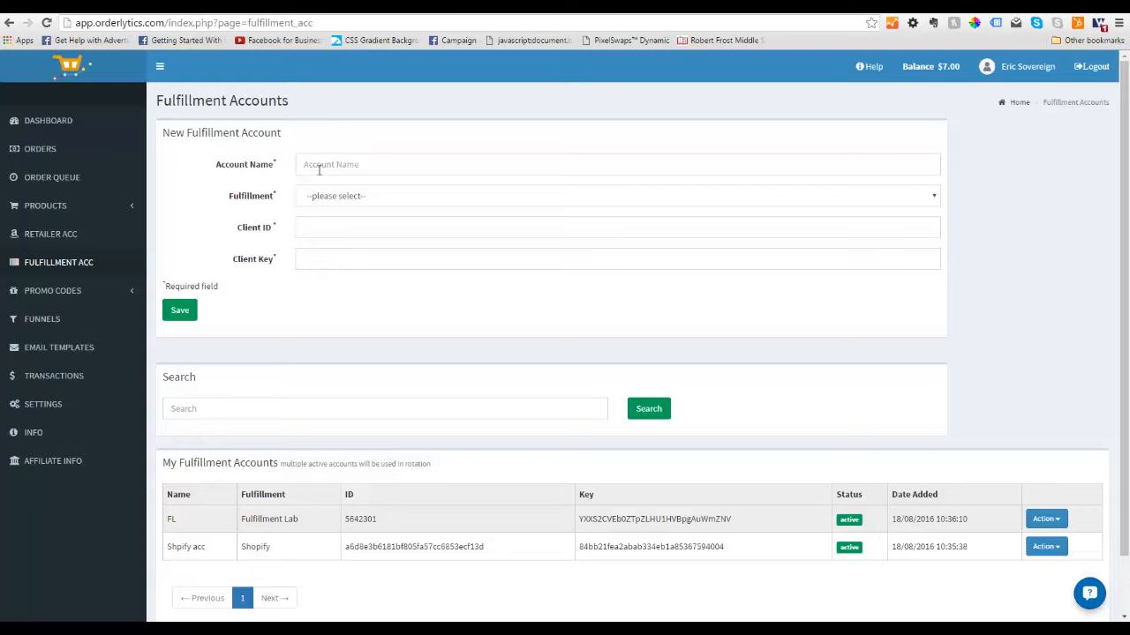
pyautogui.click(320, 202)
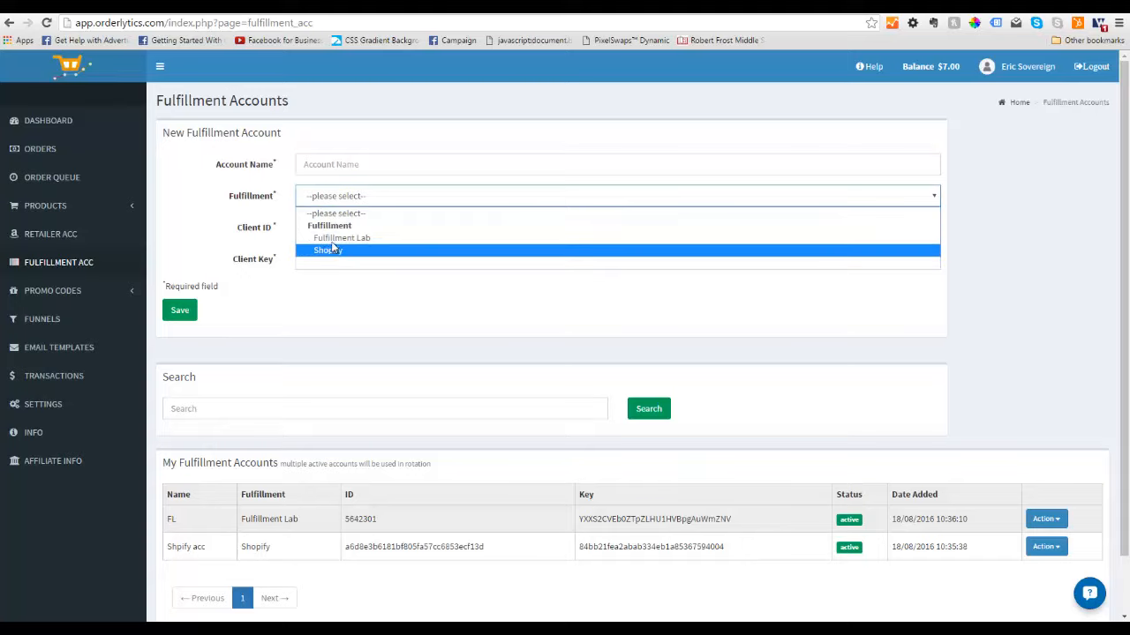
pyautogui.click(330, 252)
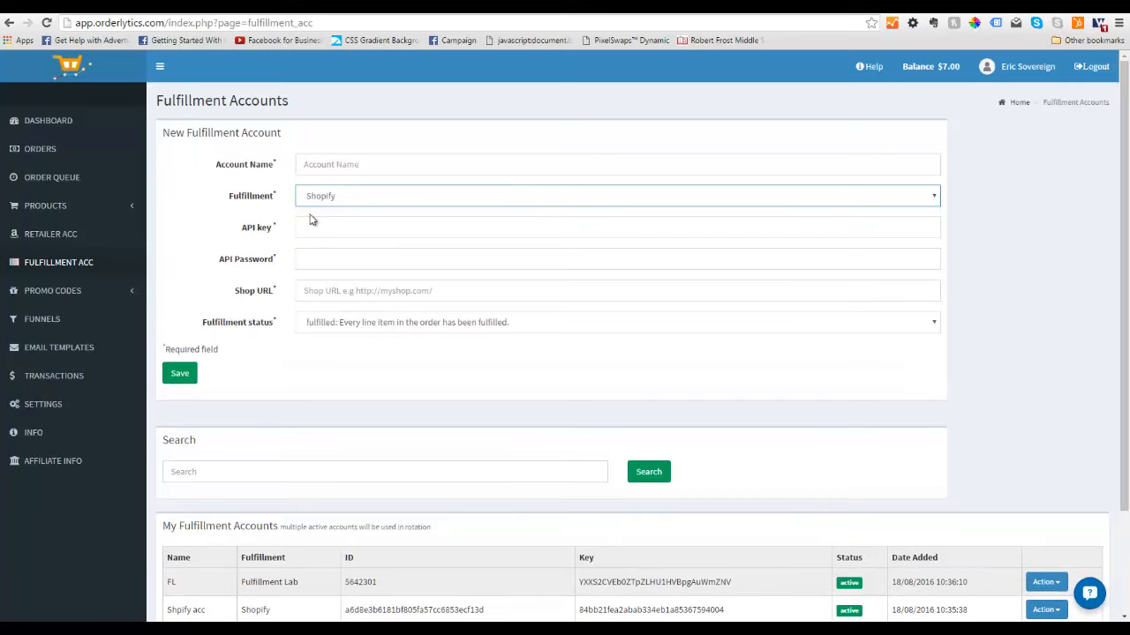
pyautogui.click(318, 168)
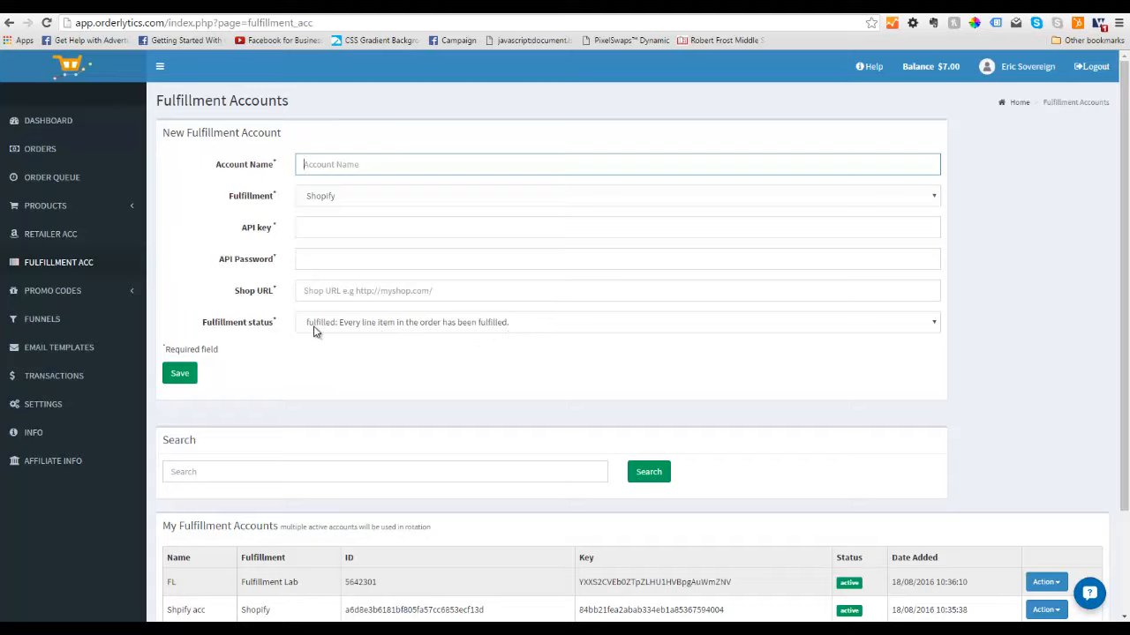
pyautogui.click(532, 324)
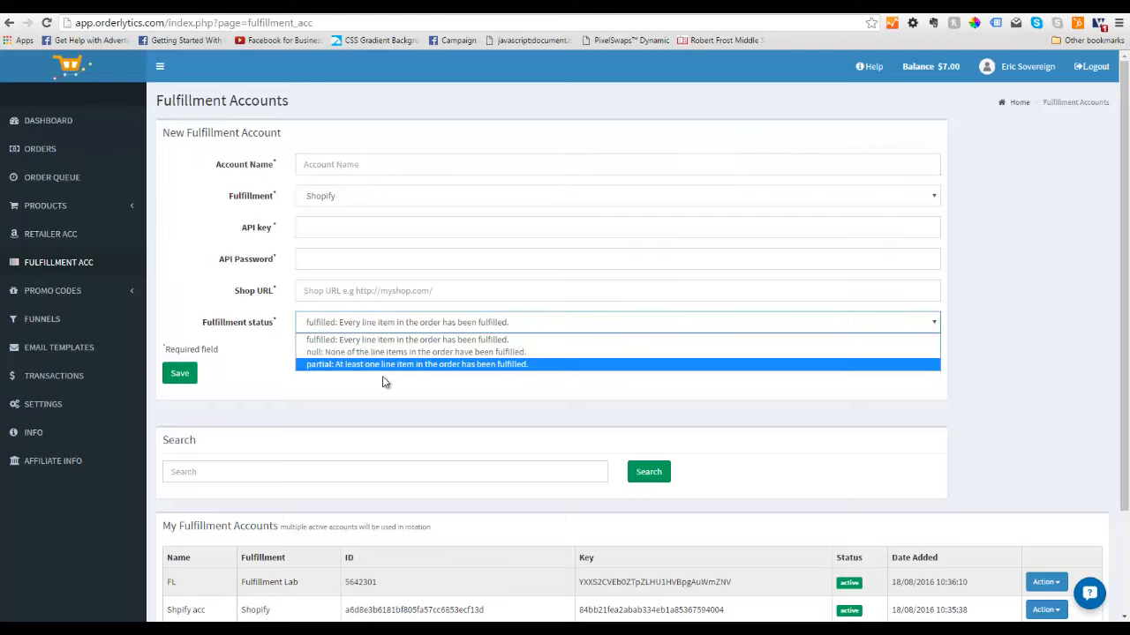
pyautogui.click(374, 343)
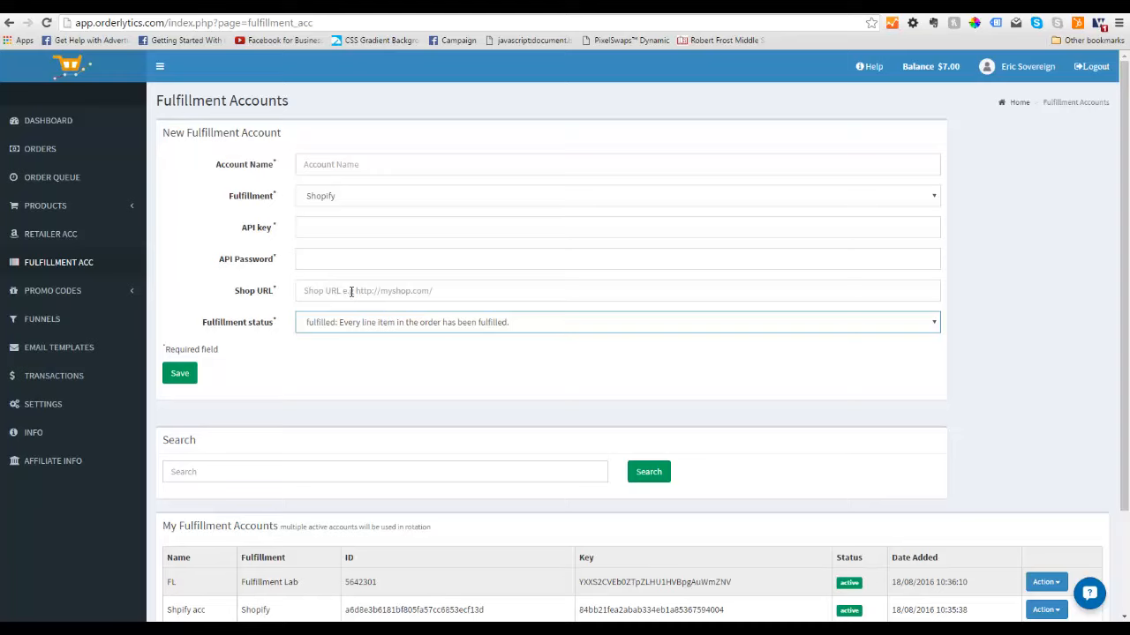
pyautogui.click(345, 369)
# Step: Open the existing Shopify fulfillment account for editing and view its fulfillment status options without changing them
pyautogui.scroll(-2, 345, 374)
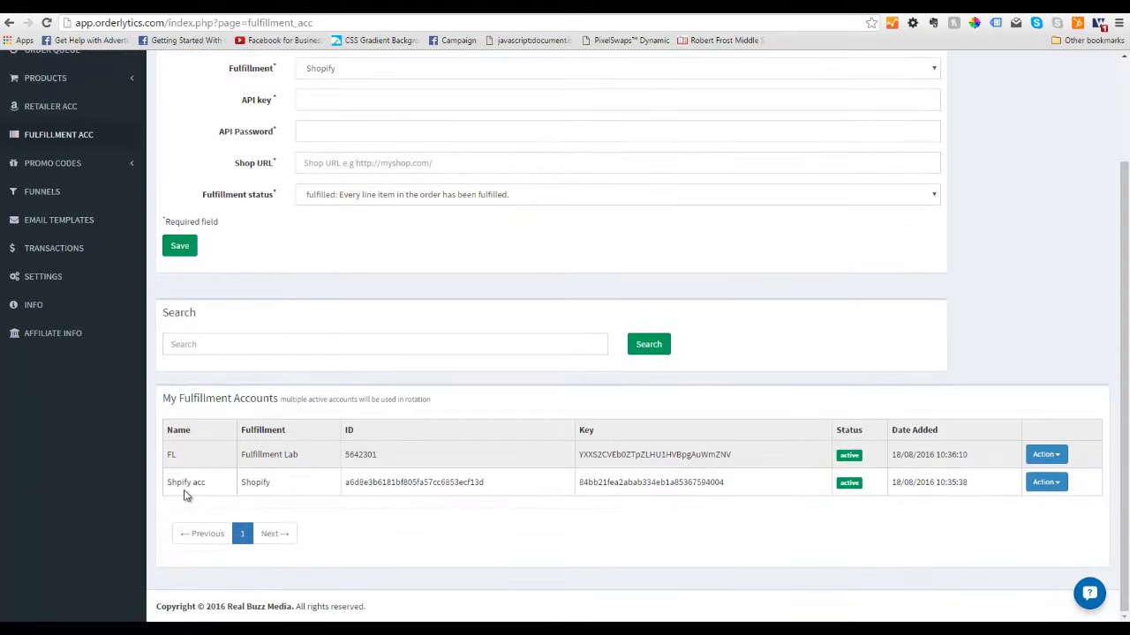
pyautogui.click(1057, 486)
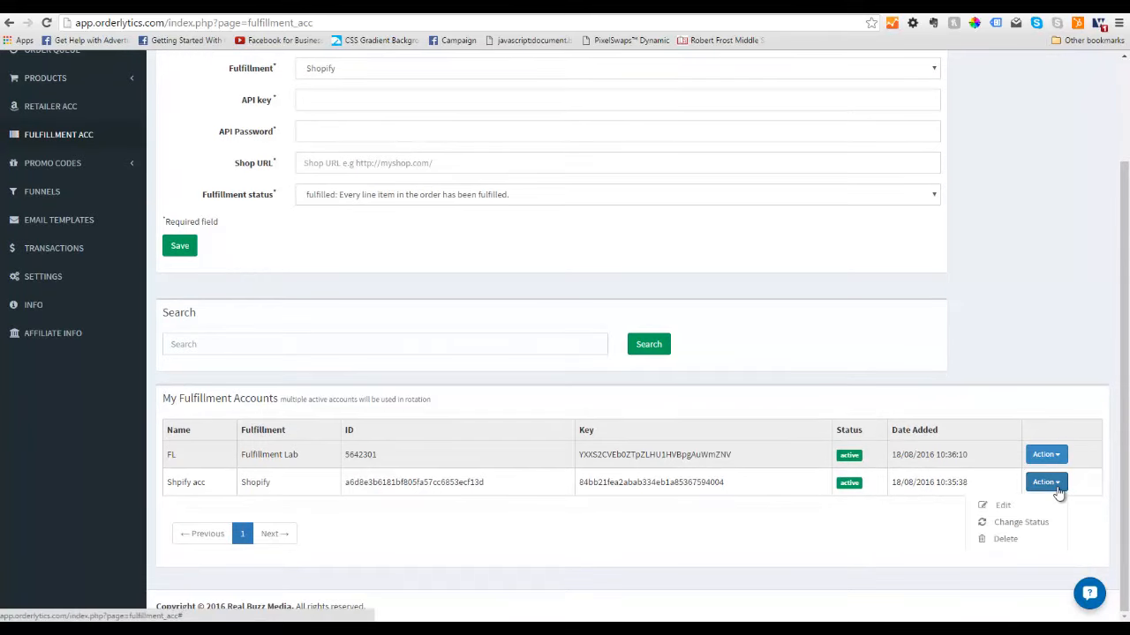
pyautogui.click(999, 505)
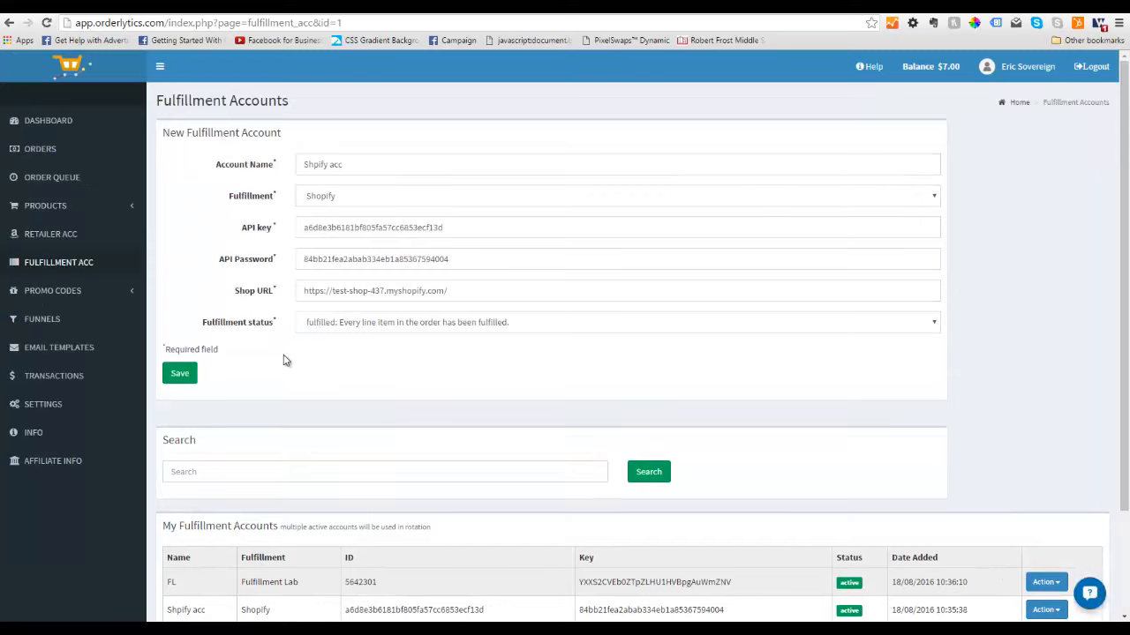
pyautogui.click(328, 331)
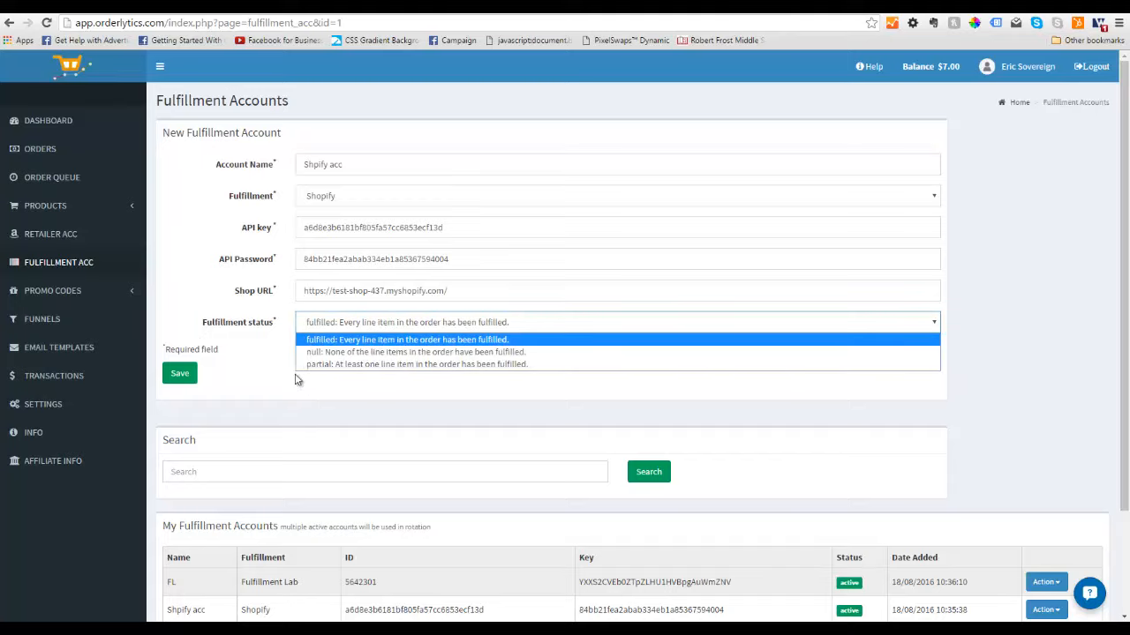
pyautogui.click(252, 359)
pyautogui.click(253, 359)
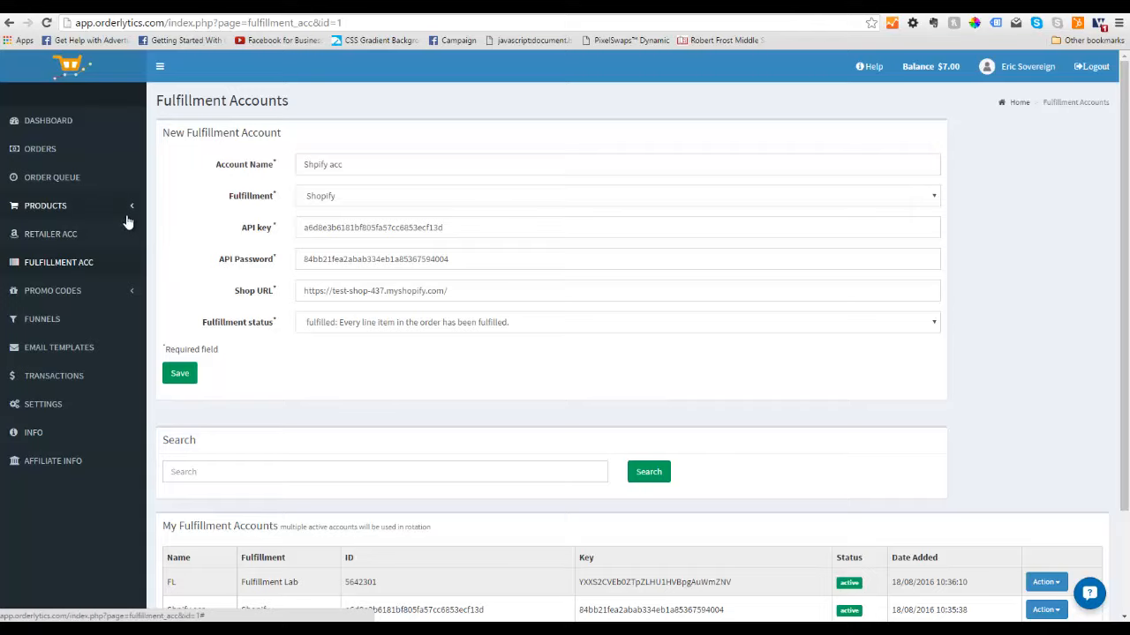
# Step: Open the orders list and review each order's retailer or fulfillment source, products and status
pyautogui.click(53, 152)
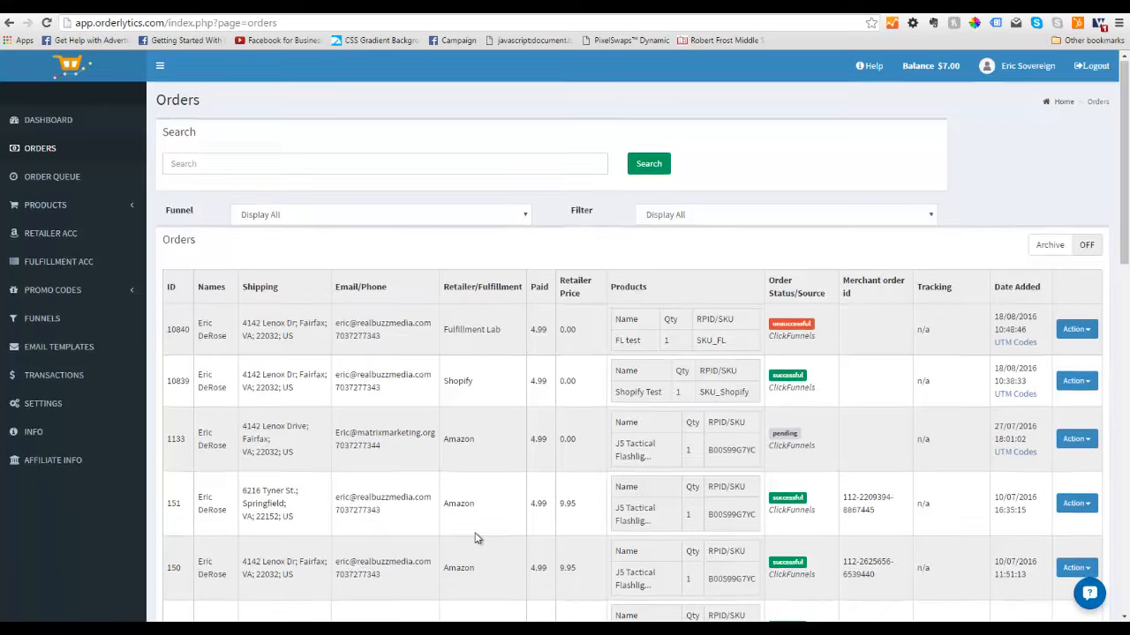
pyautogui.scroll(-2, 477, 538)
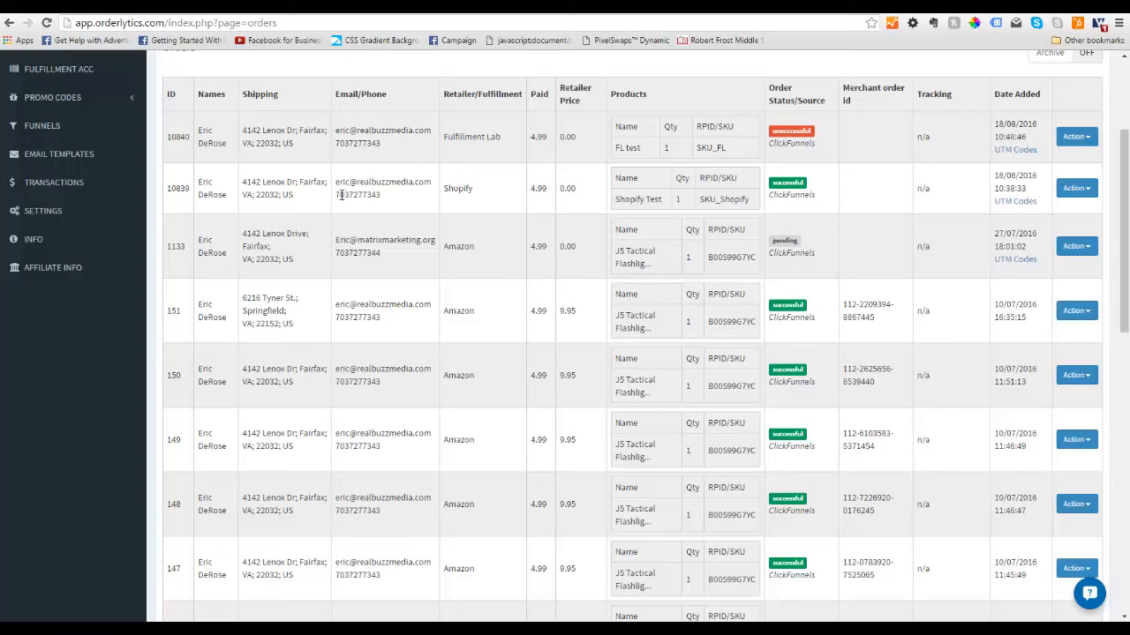
pyautogui.scroll(1, 341, 195)
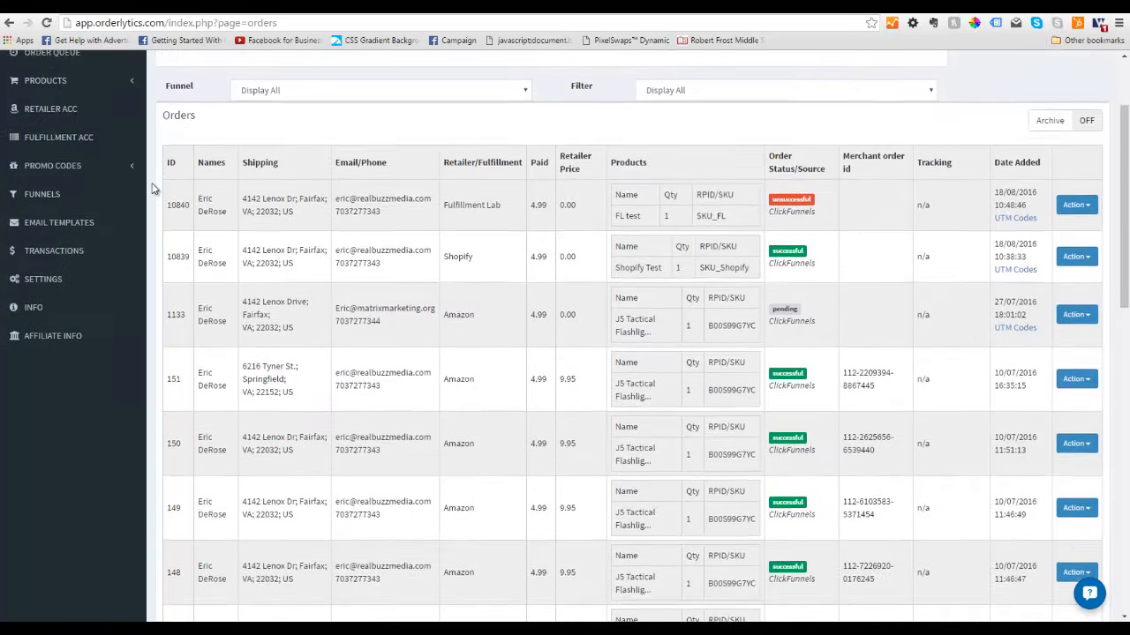
pyautogui.scroll(1, 146, 186)
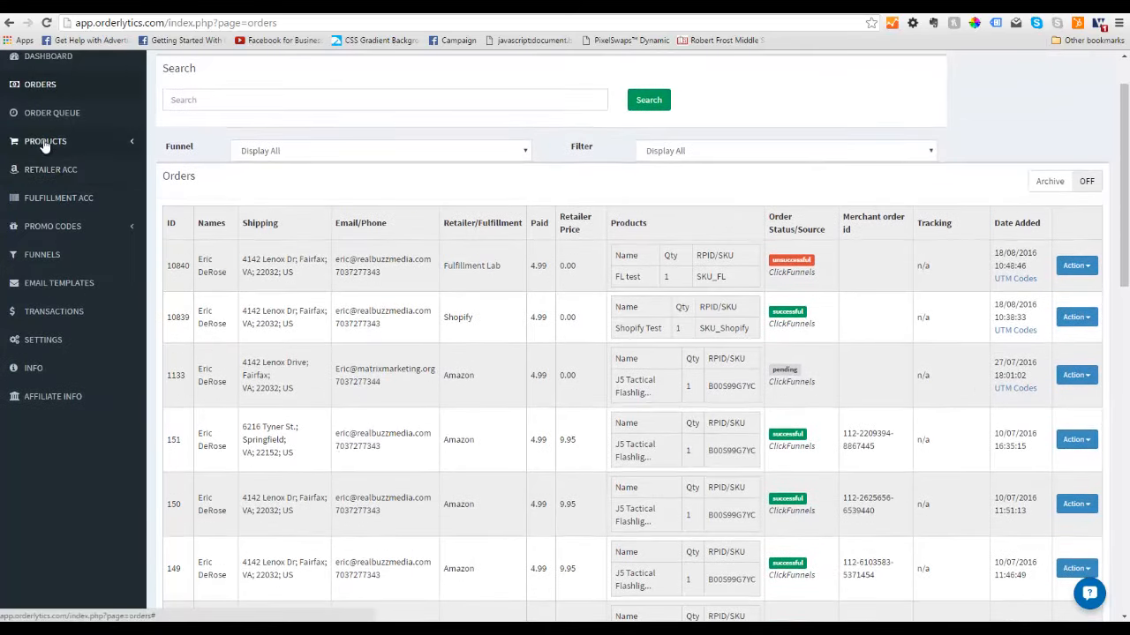
# Step: Open the products page and choose Shopify as the retailer/fulfillment option in the new product form
pyautogui.click(44, 145)
pyautogui.click(46, 167)
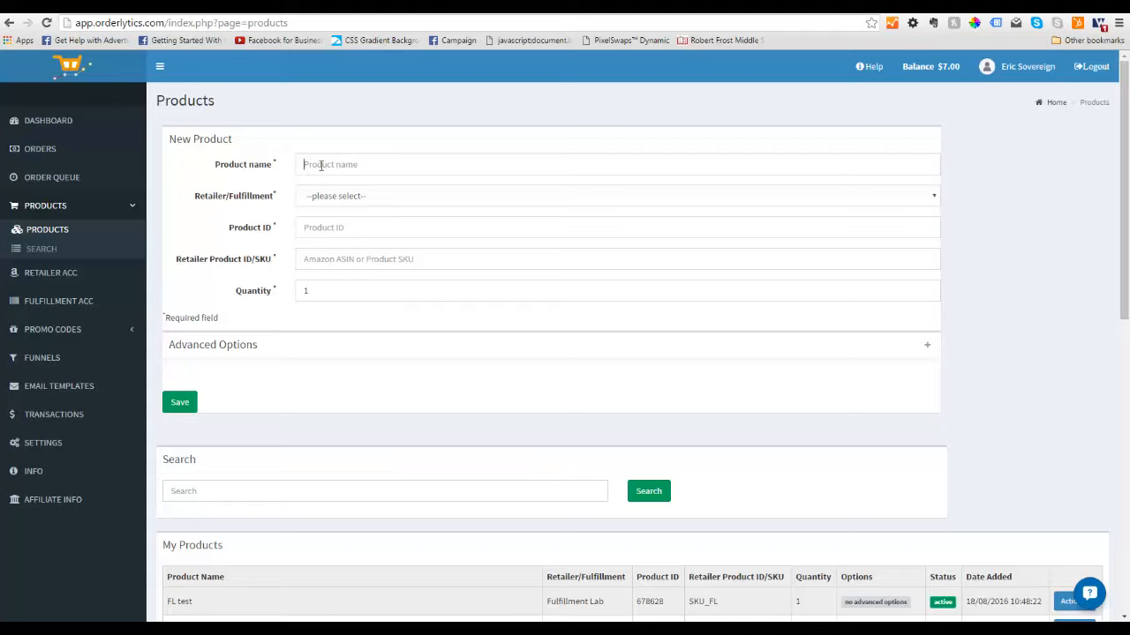
pyautogui.click(315, 202)
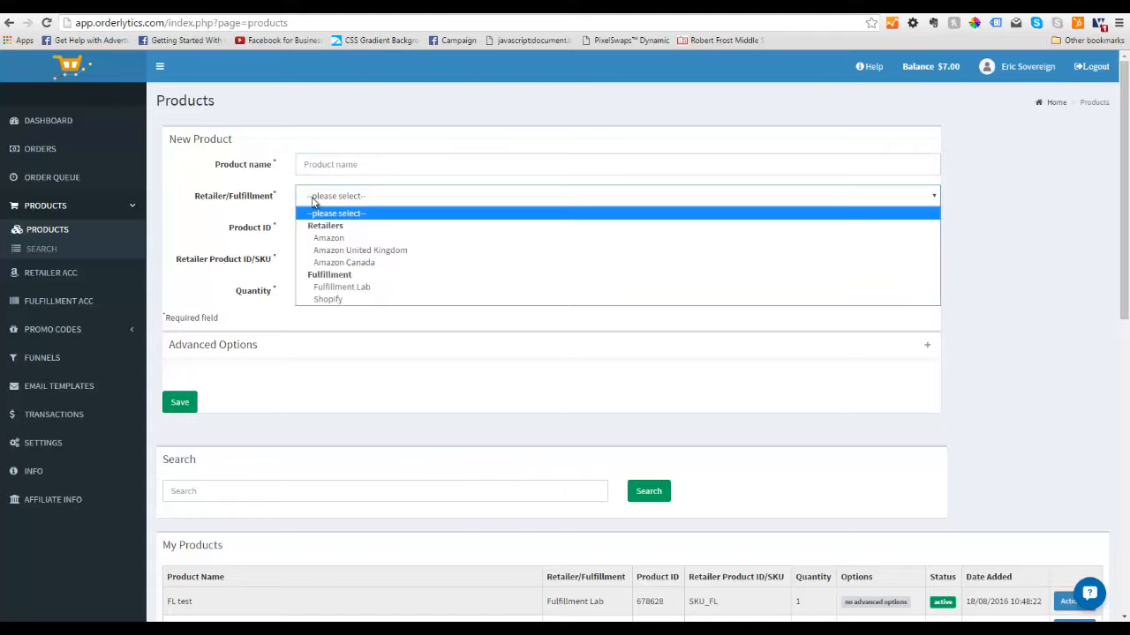
pyautogui.click(327, 298)
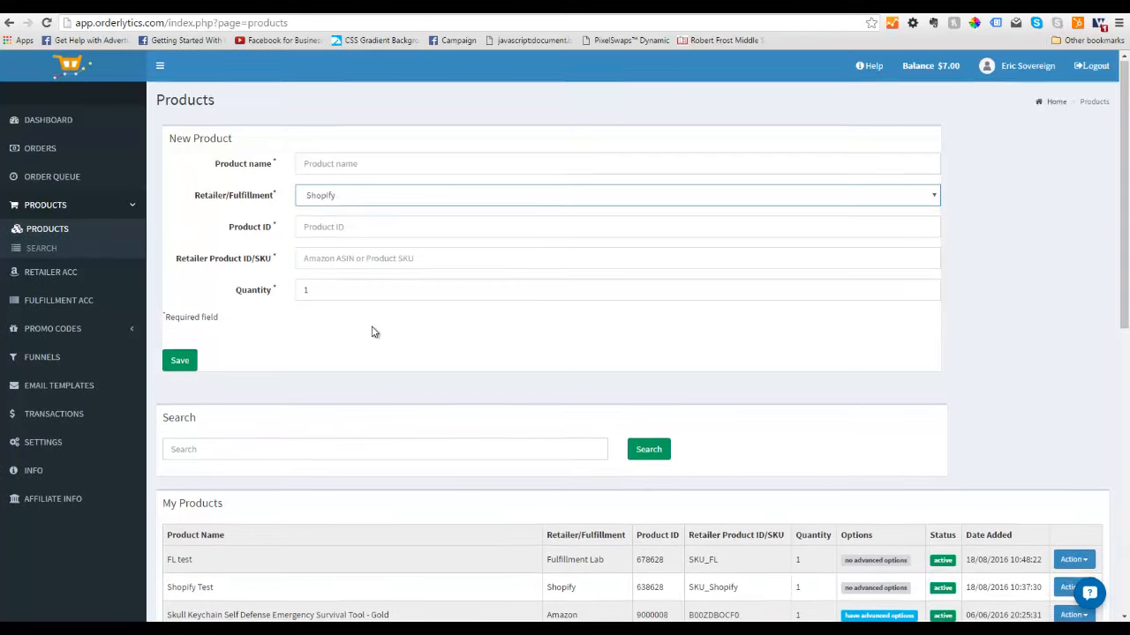
# Step: Open the Shopify Test product for editing and highlight its product ID and retailer product SKU
pyautogui.scroll(-2, 371, 332)
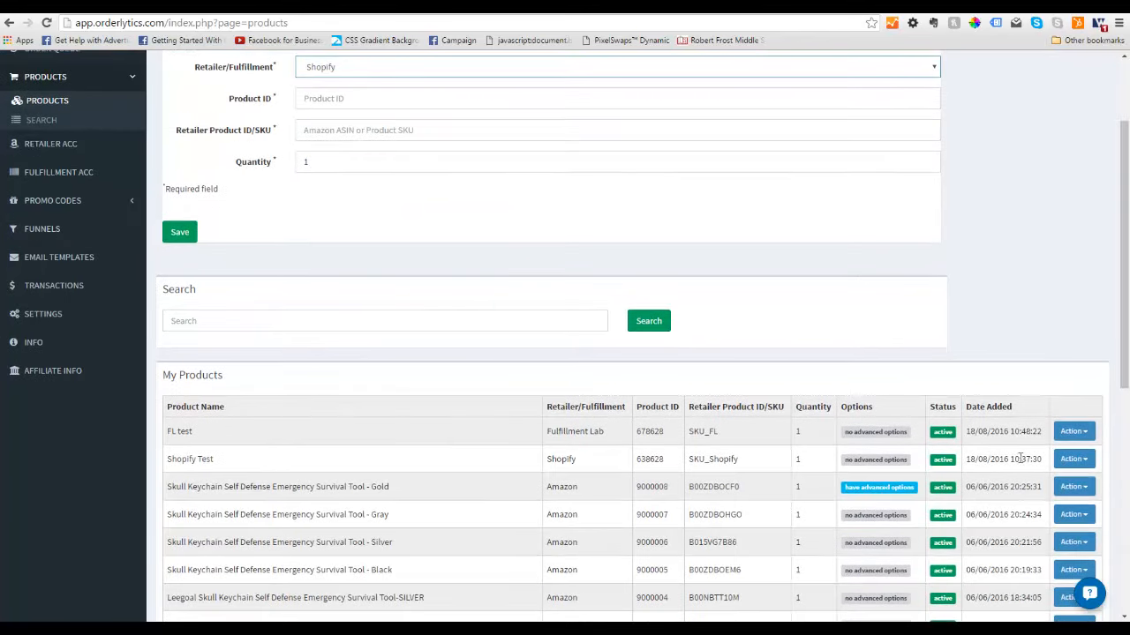
pyautogui.click(1069, 458)
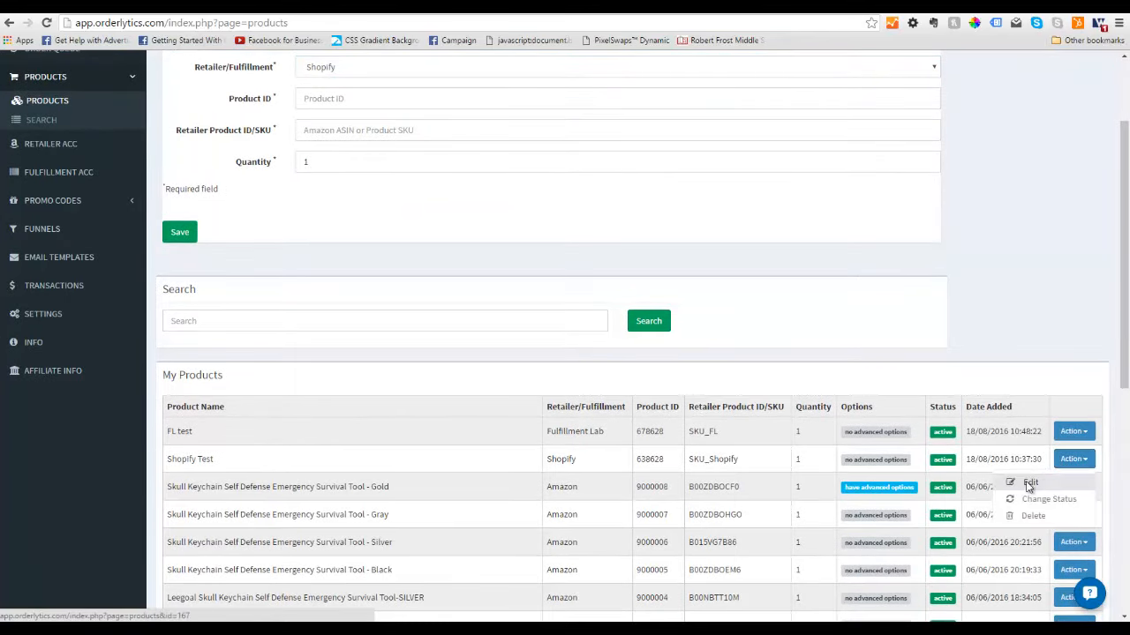
pyautogui.click(1029, 485)
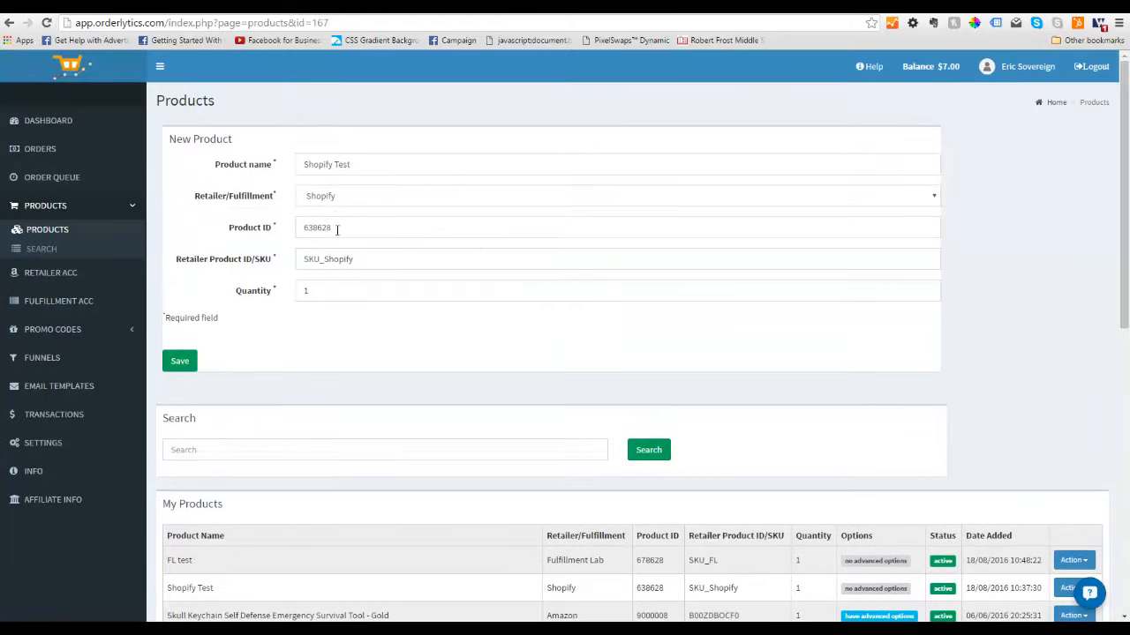
pyautogui.moveTo(338, 226); pyautogui.dragTo(302, 228)
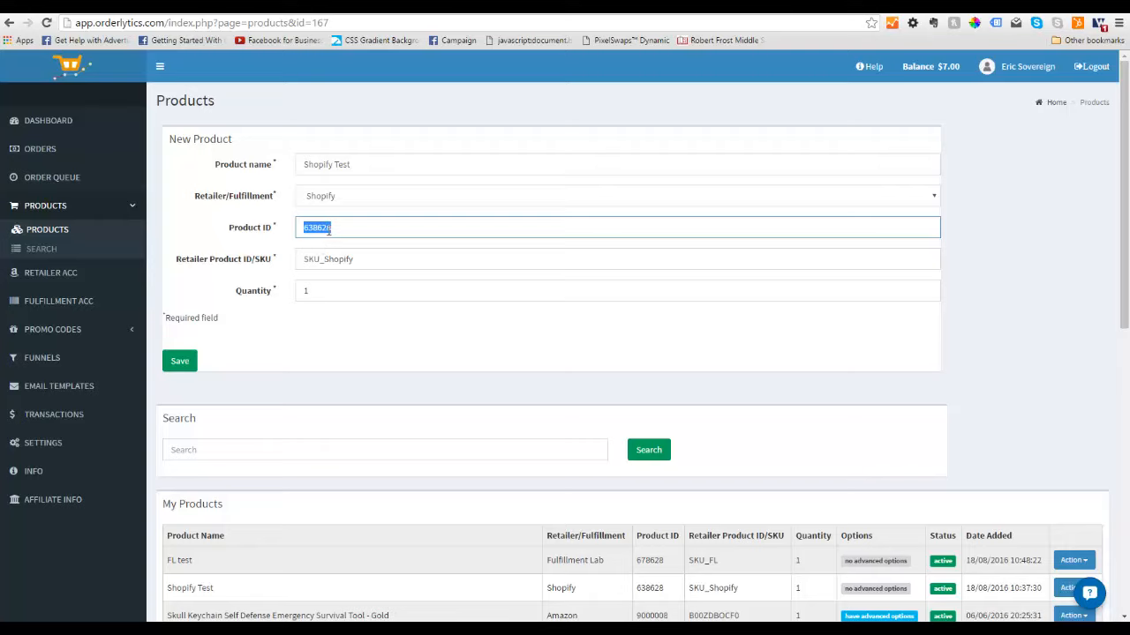
pyautogui.click(369, 259)
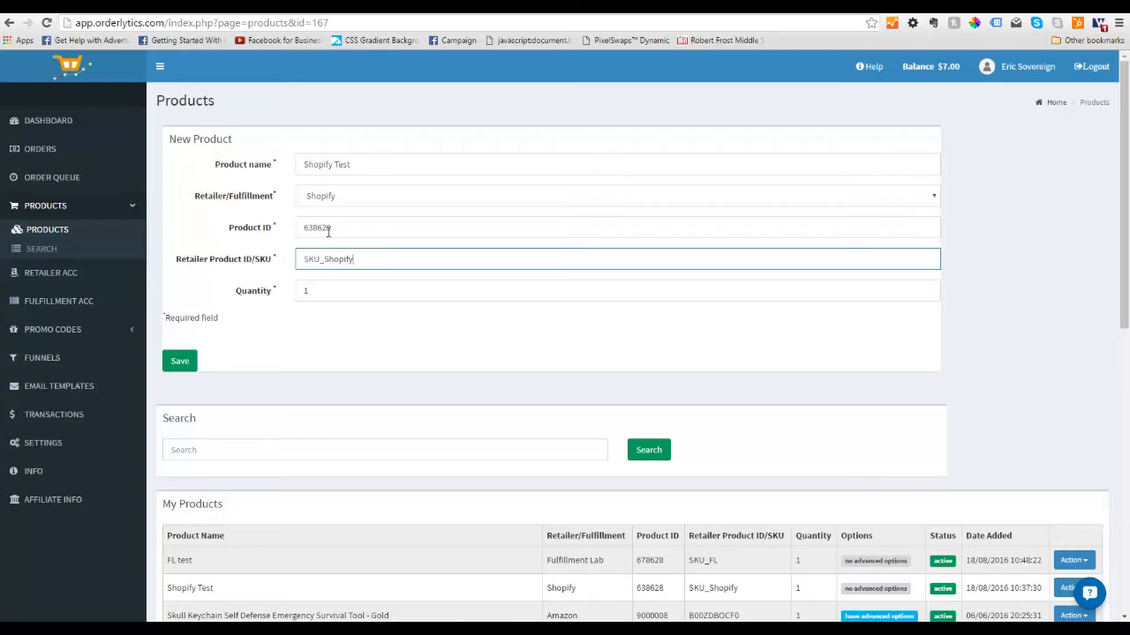
pyautogui.moveTo(330, 229); pyautogui.dragTo(302, 231)
pyautogui.click(355, 258)
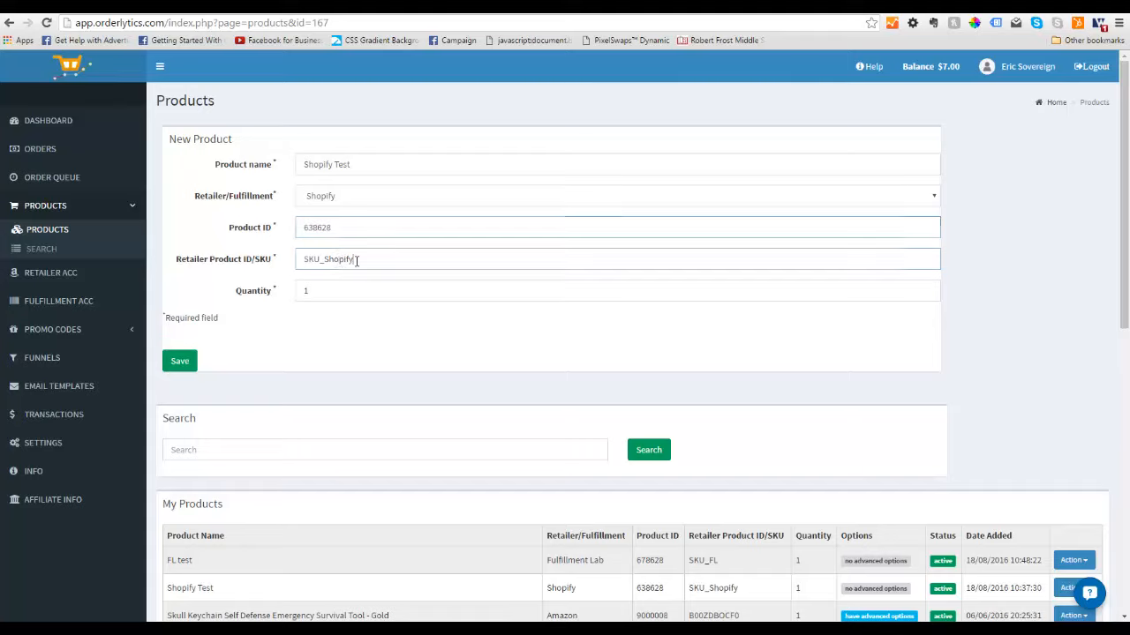
pyautogui.moveTo(355, 259); pyautogui.dragTo(291, 258)
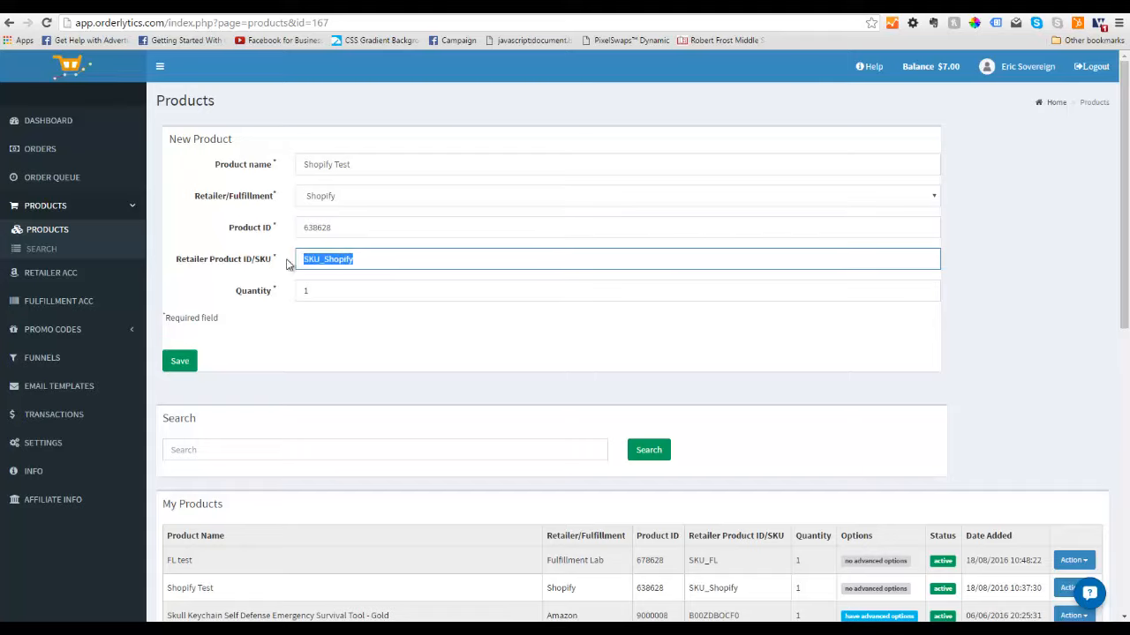
# Step: Set the quantity of the Shopify Test product to 2 in the edit form
pyautogui.moveTo(307, 290); pyautogui.dragTo(297, 294)
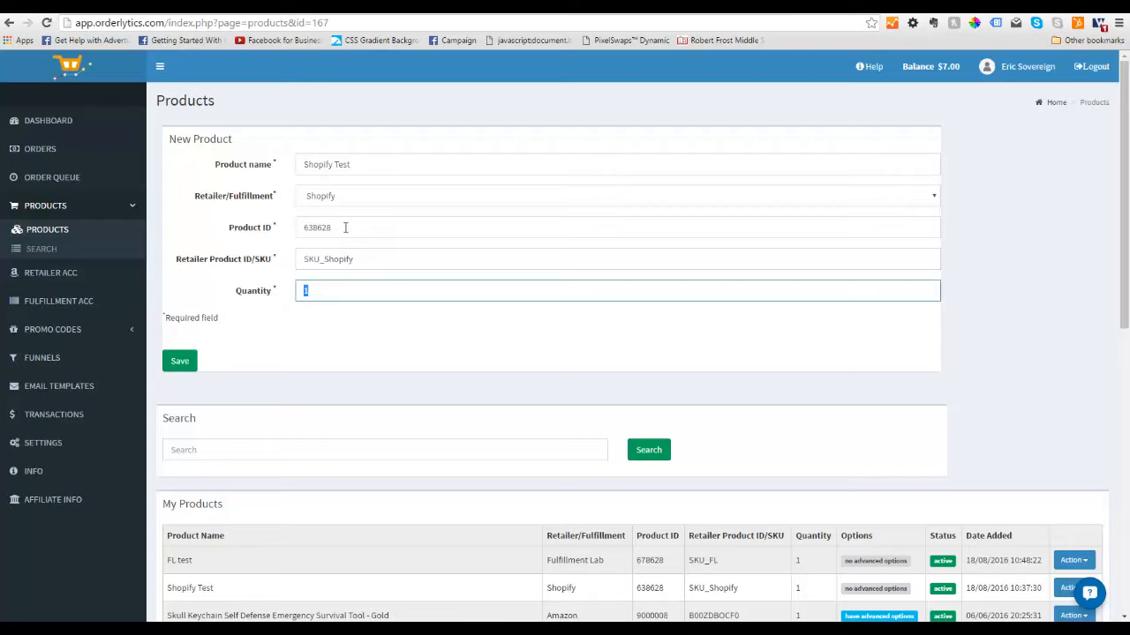
pyautogui.doubleClick(305, 292)
pyautogui.write('2')
# Step: Highlight the Shopify Test product's retailer SKU and product ID again, ending in the quantity field
pyautogui.moveTo(363, 258); pyautogui.dragTo(297, 265)
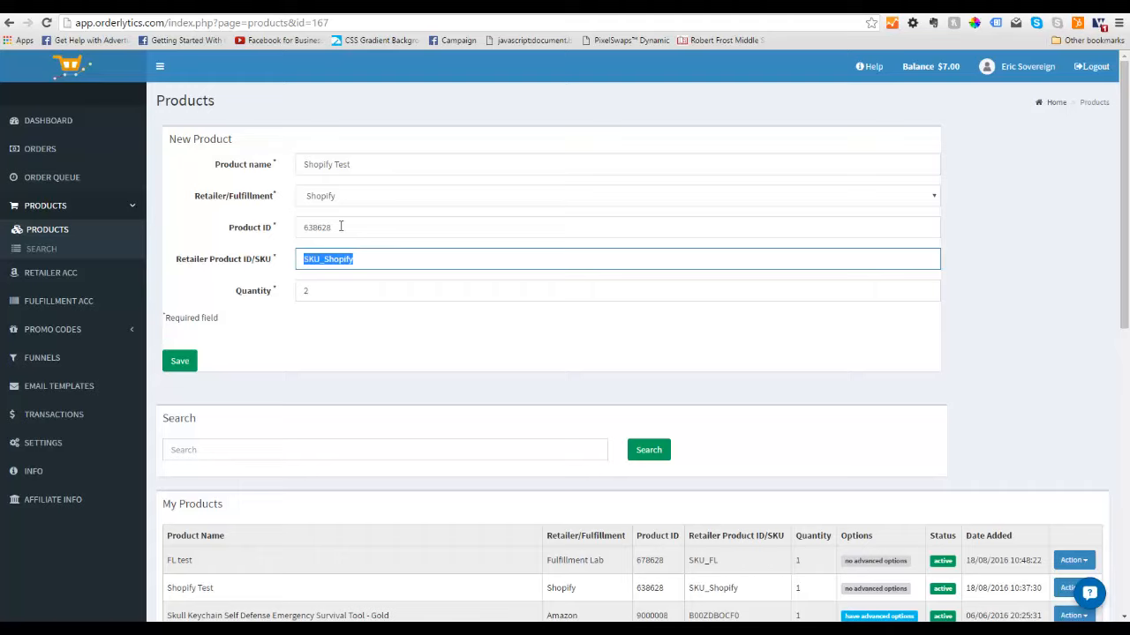
pyautogui.moveTo(341, 226); pyautogui.dragTo(297, 242)
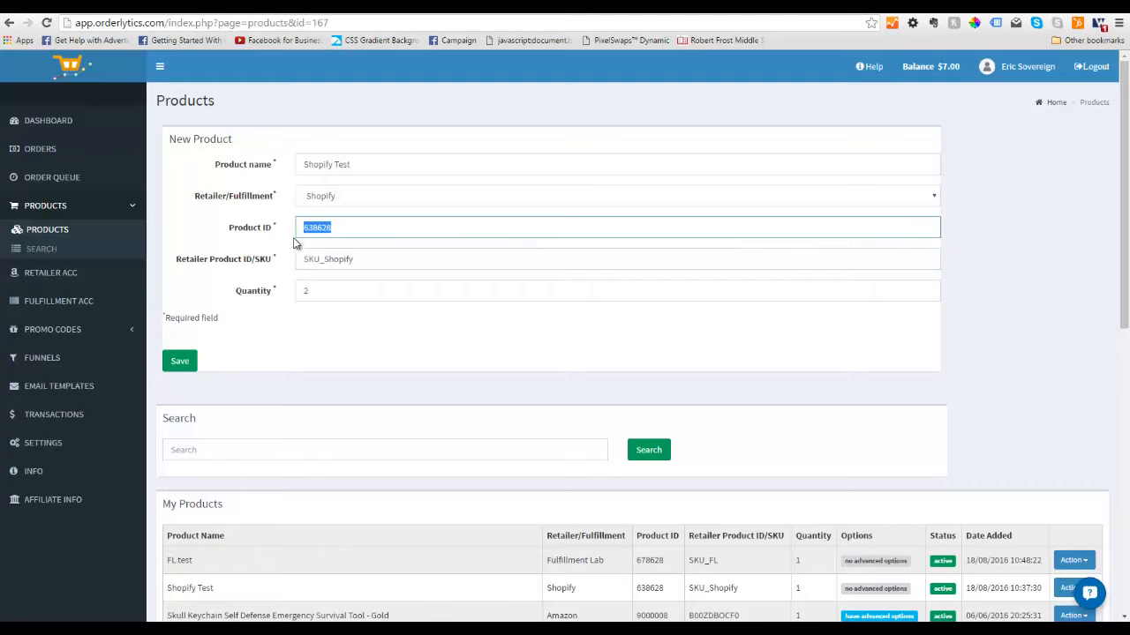
pyautogui.click(313, 291)
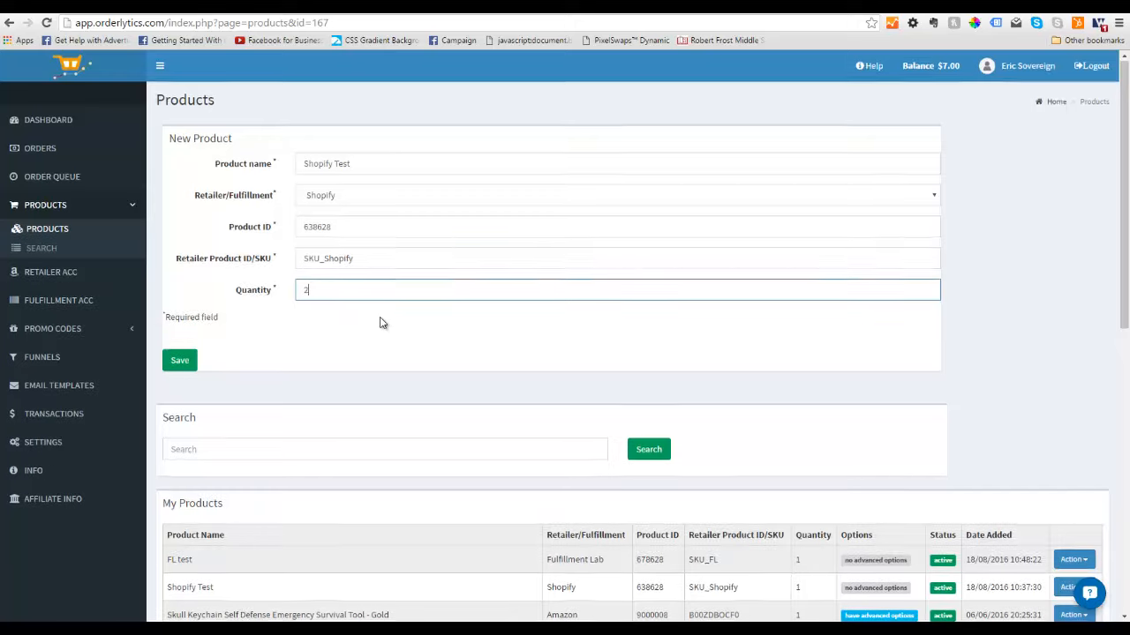
# Step: Review the My Products list and highlight the retailer product IDs of test product 1 and test product 2
pyautogui.scroll(-4, 379, 323)
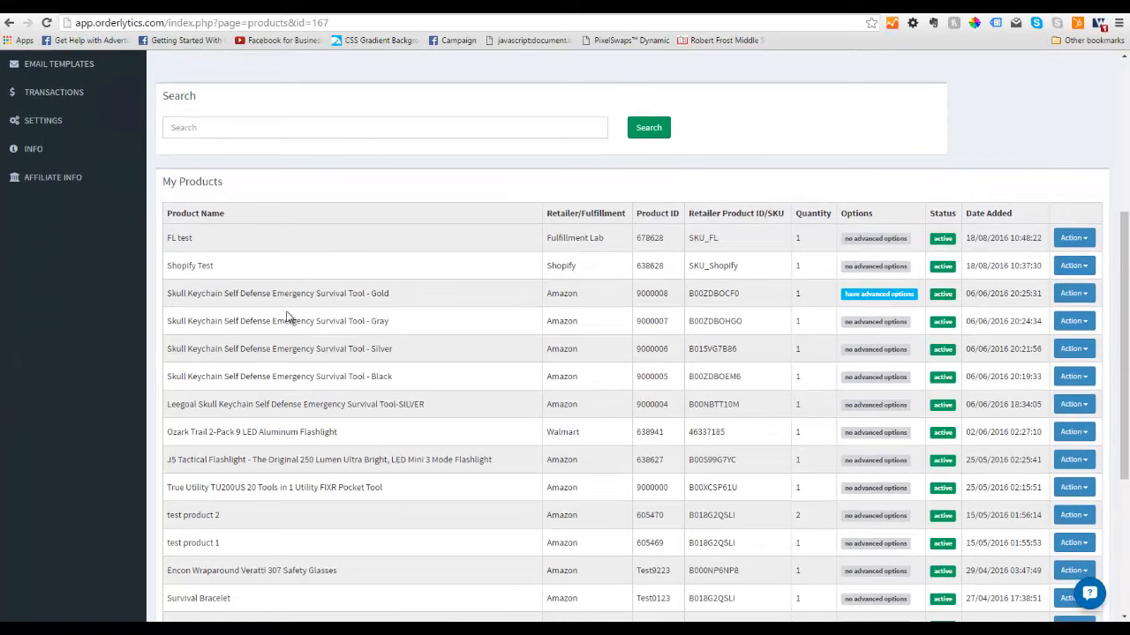
pyautogui.scroll(-1, 292, 314)
pyautogui.scroll(-2, 678, 379)
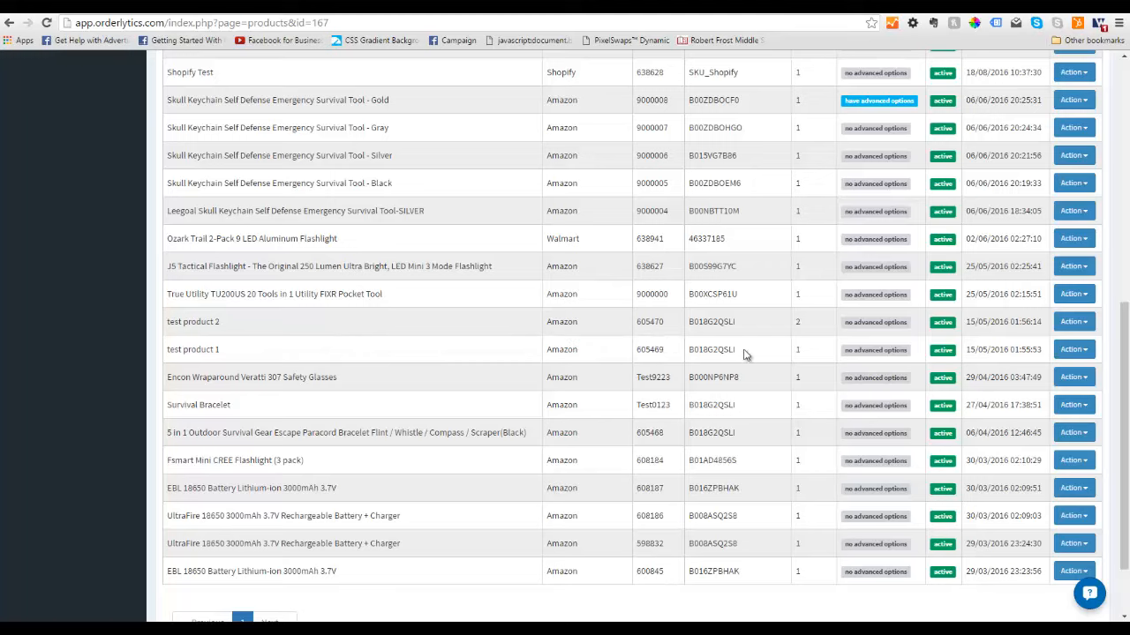
pyautogui.moveTo(734, 351); pyautogui.dragTo(687, 351)
pyautogui.moveTo(744, 329); pyautogui.dragTo(686, 327)
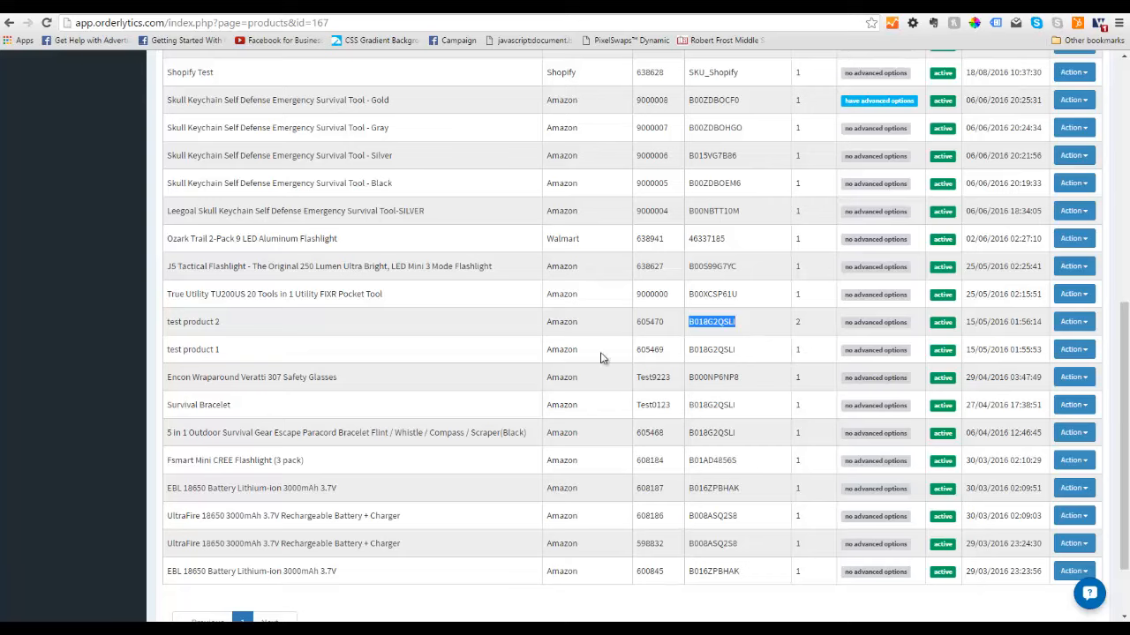
# Step: Look through the rest of the My Products list and open the Orders page
pyautogui.scroll(-2, 380, 349)
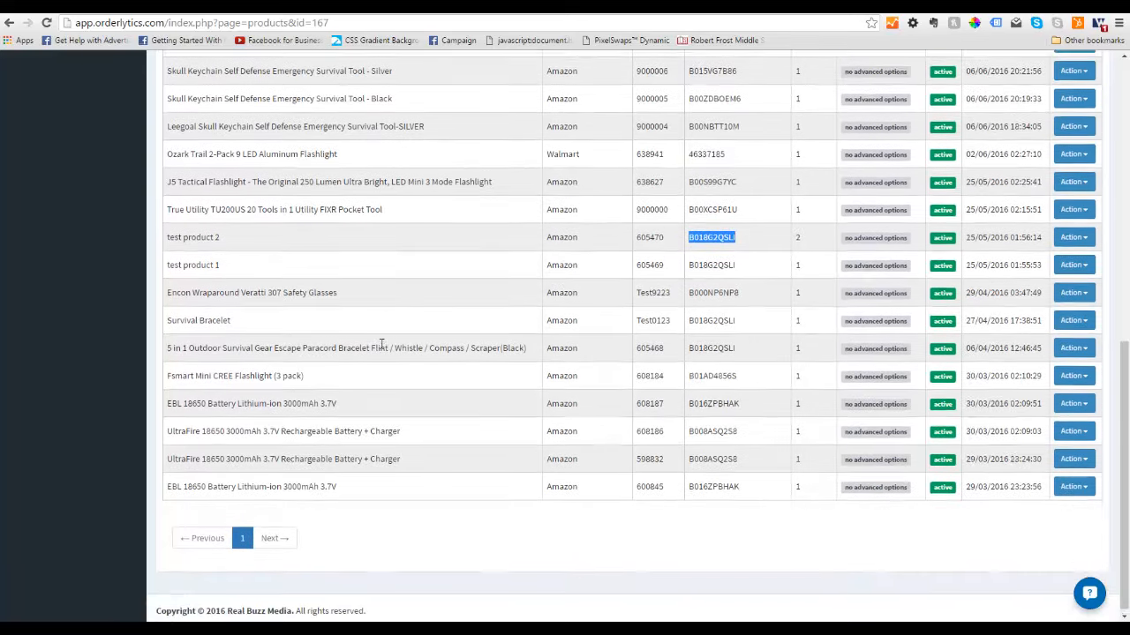
pyautogui.scroll(5, 381, 348)
pyautogui.scroll(3, 380, 343)
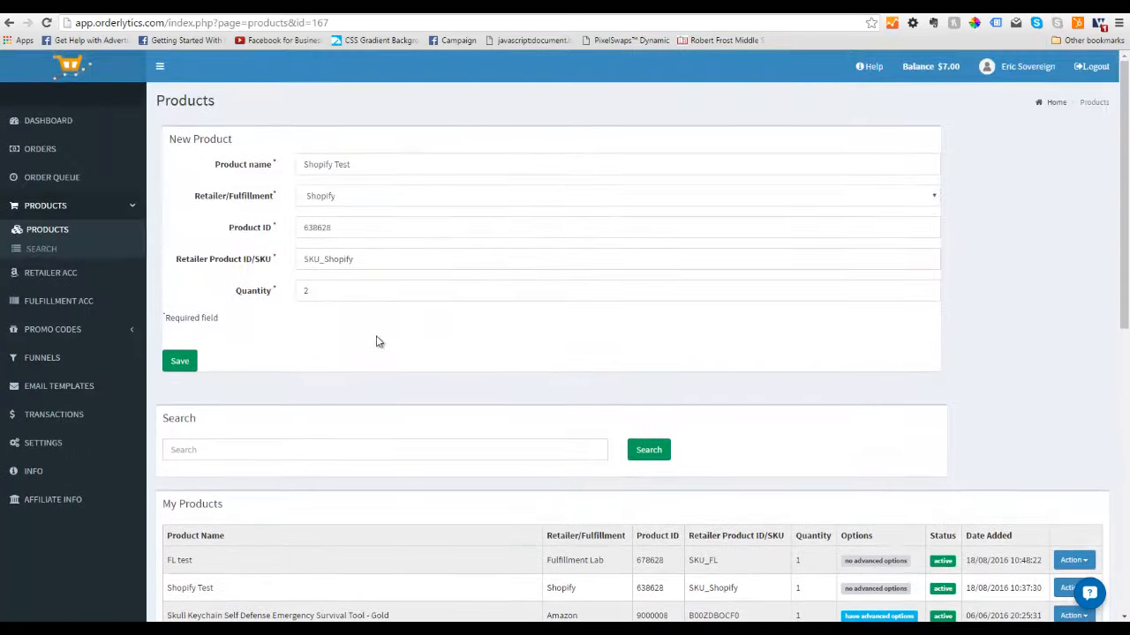
pyautogui.click(34, 147)
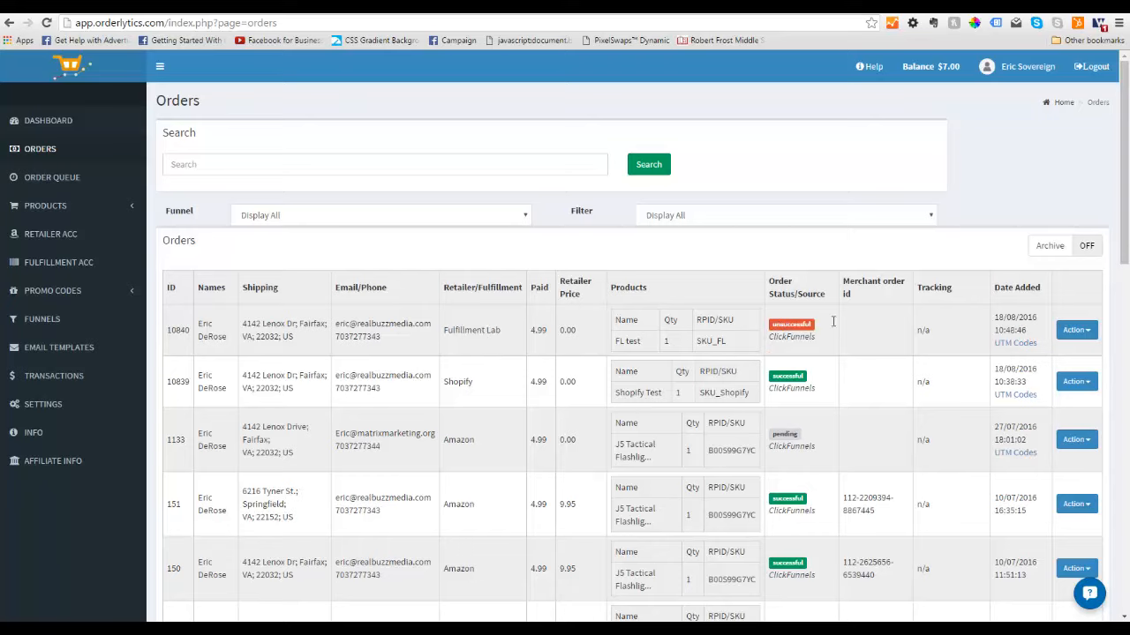
# Step: View the re-submit form of the unsuccessful Fulfillment Lab order, close it without resubmitting, and display that order's UTM codes
pyautogui.click(1076, 334)
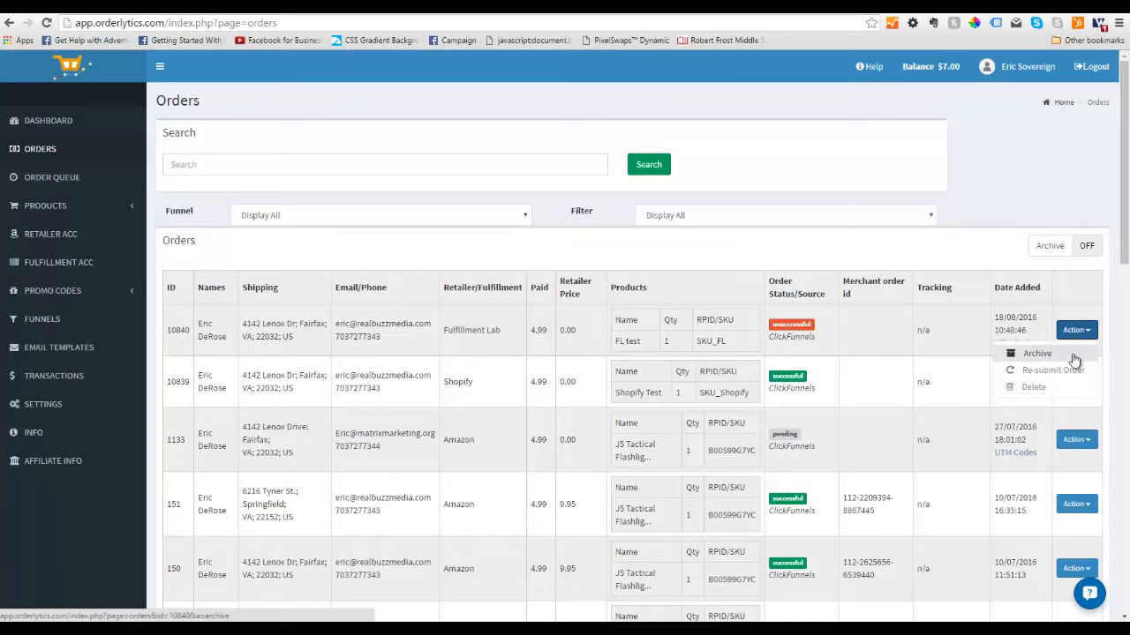
pyautogui.click(1059, 371)
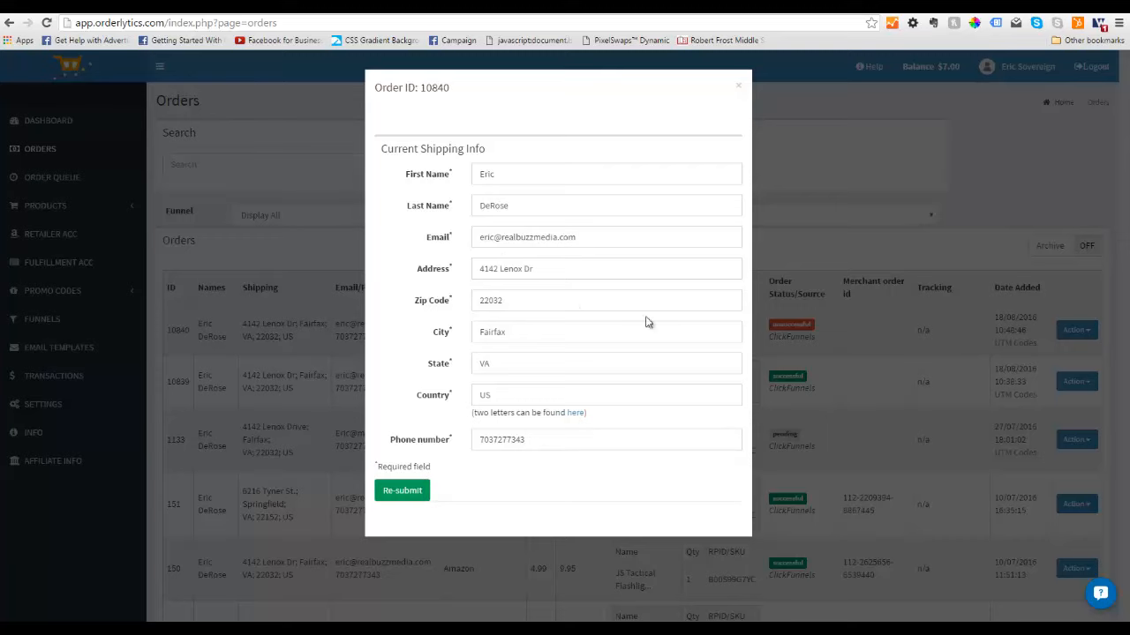
pyautogui.click(740, 85)
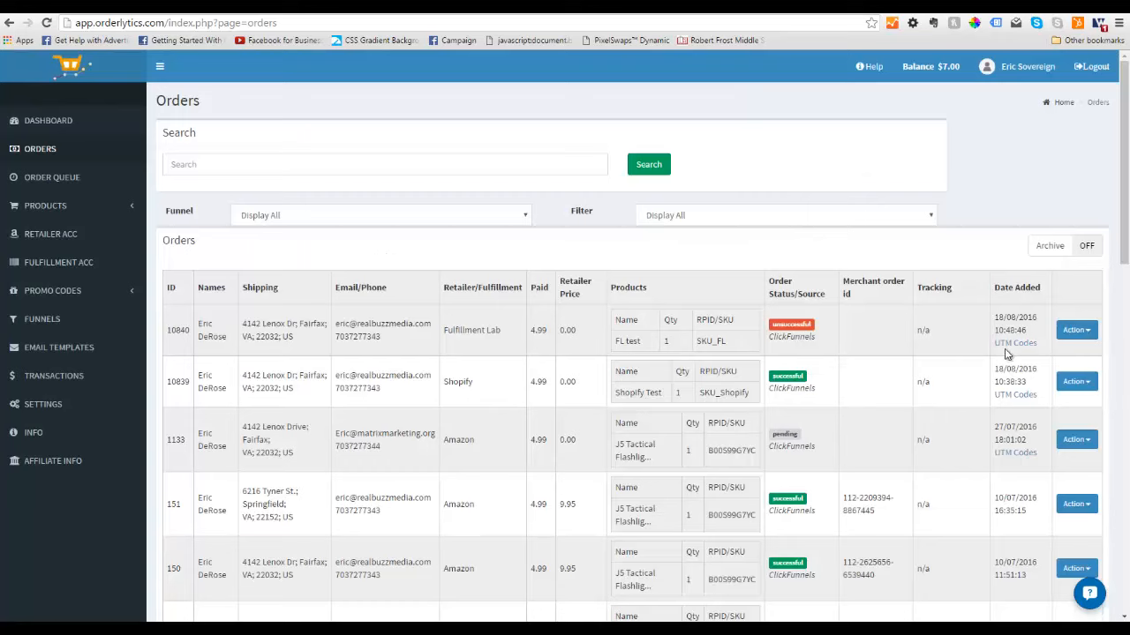
pyautogui.moveTo(1007, 349)
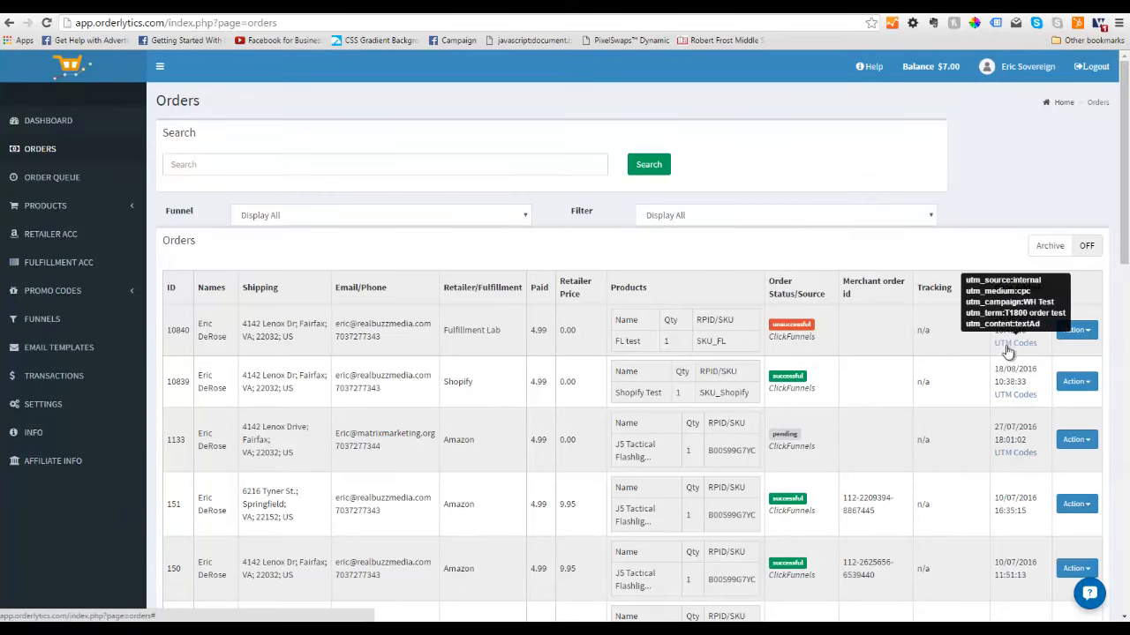